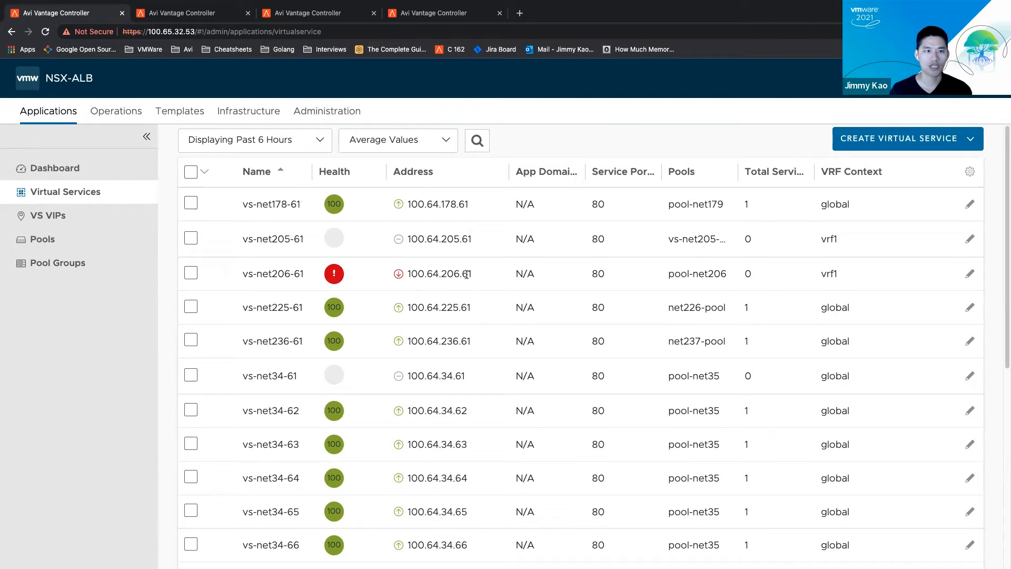
Step: Set the routing context of the avi-dev188 network in Default-Cloud to vrf1 and save the network settings
click(193, 13)
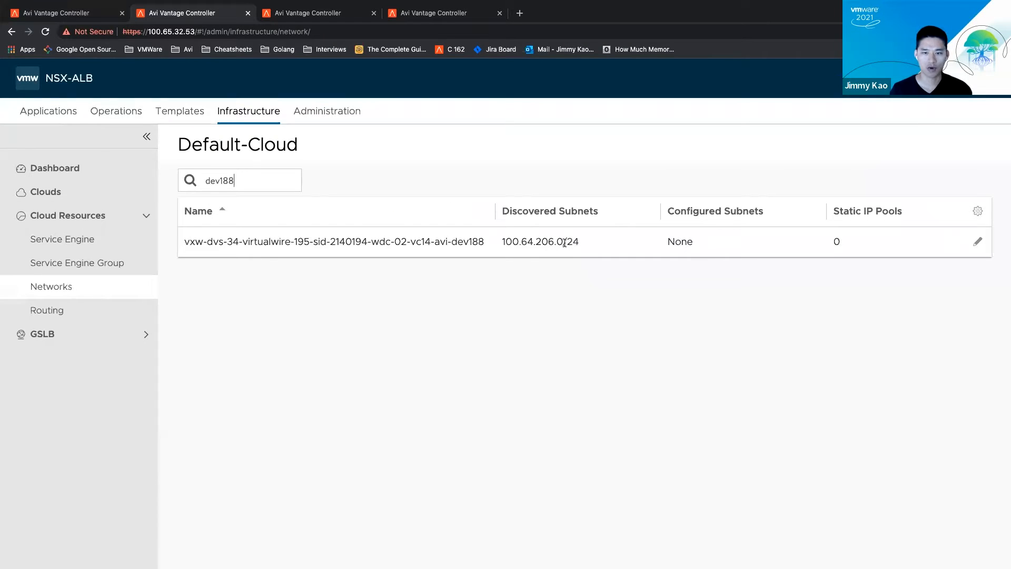
click(978, 242)
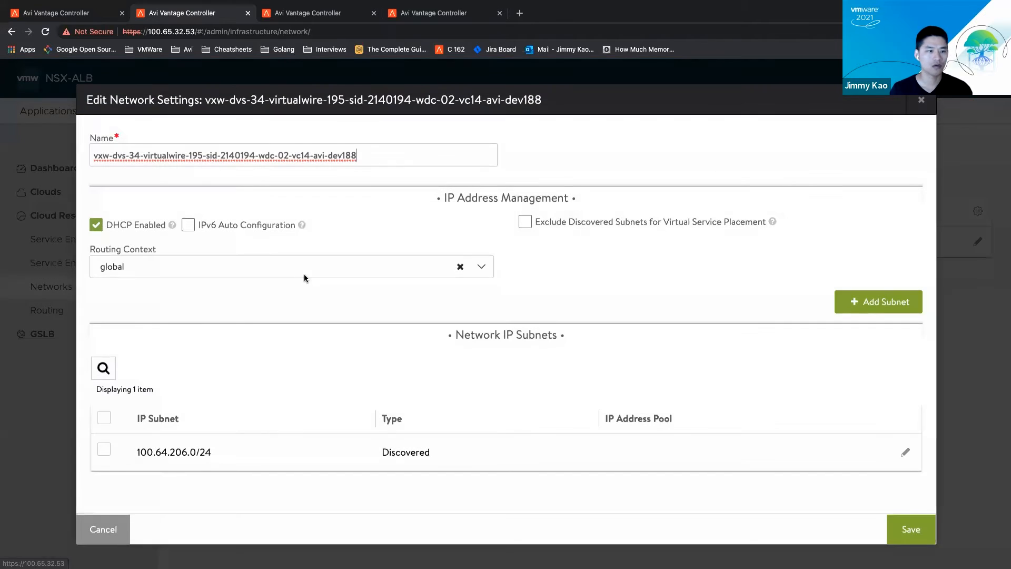
click(205, 272)
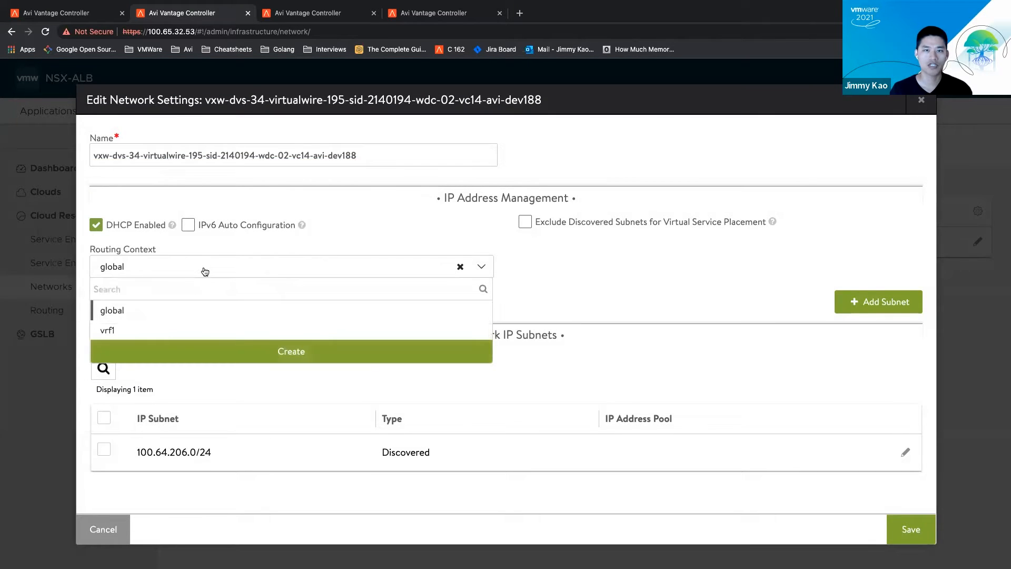
click(146, 330)
click(914, 529)
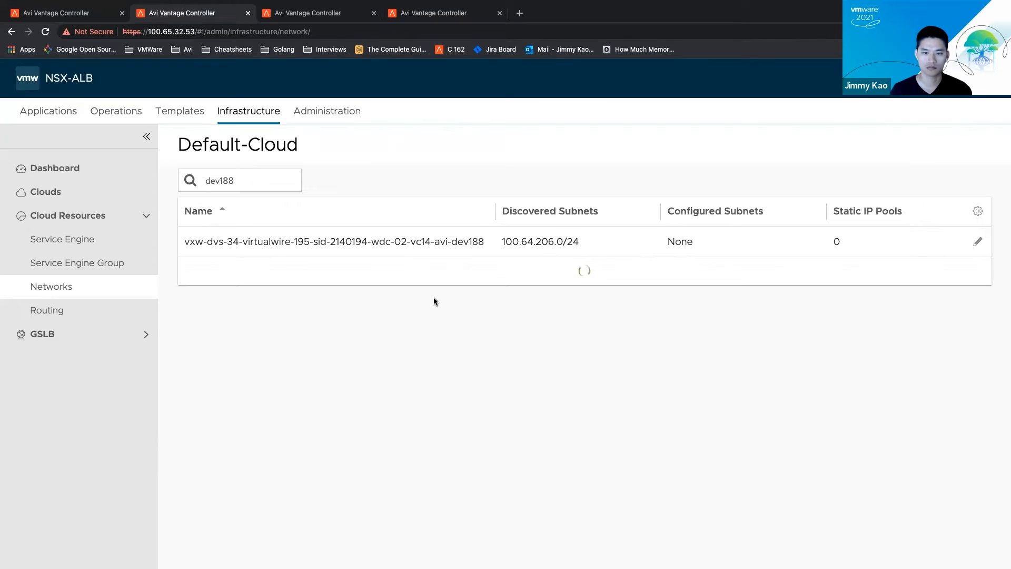
Step: Reload the virtual services list and dismiss the notifications to check the status of vs-net206-61
click(73, 17)
click(46, 31)
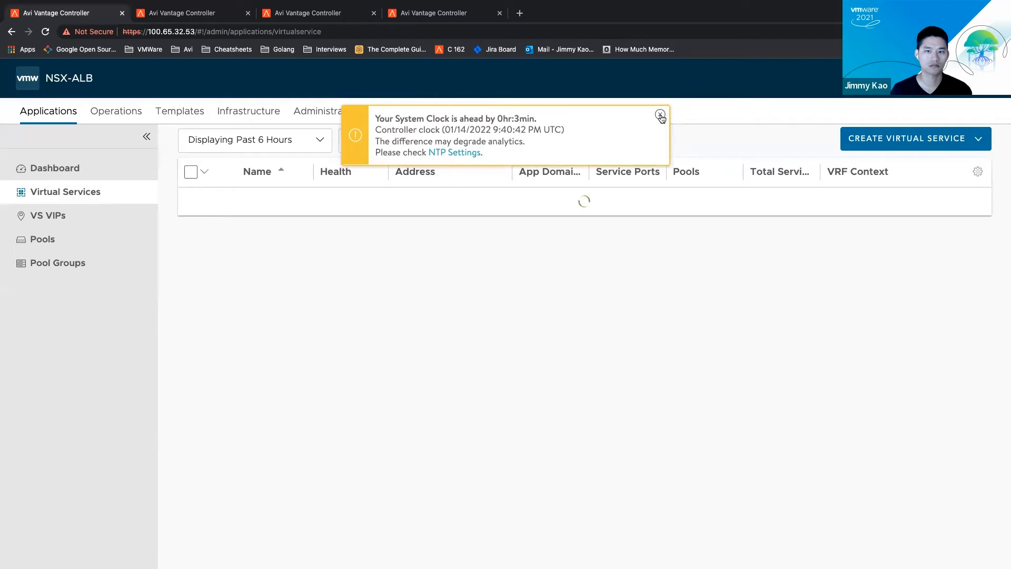
click(660, 114)
click(660, 114)
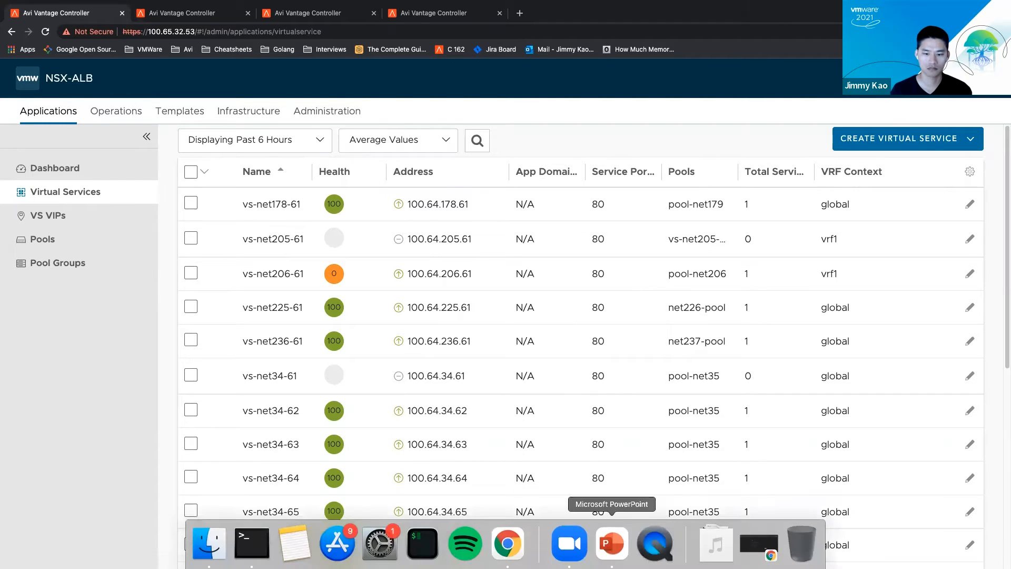
Step: Switch to the PowerPoint slideshow and advance to the Multiple Networks / Static Networks slide
click(612, 544)
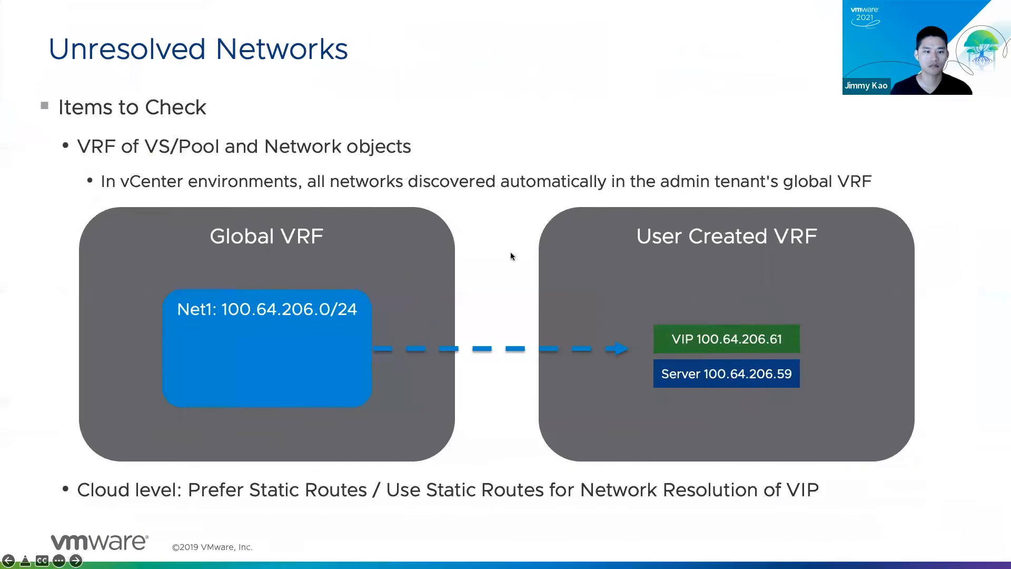
click(510, 252)
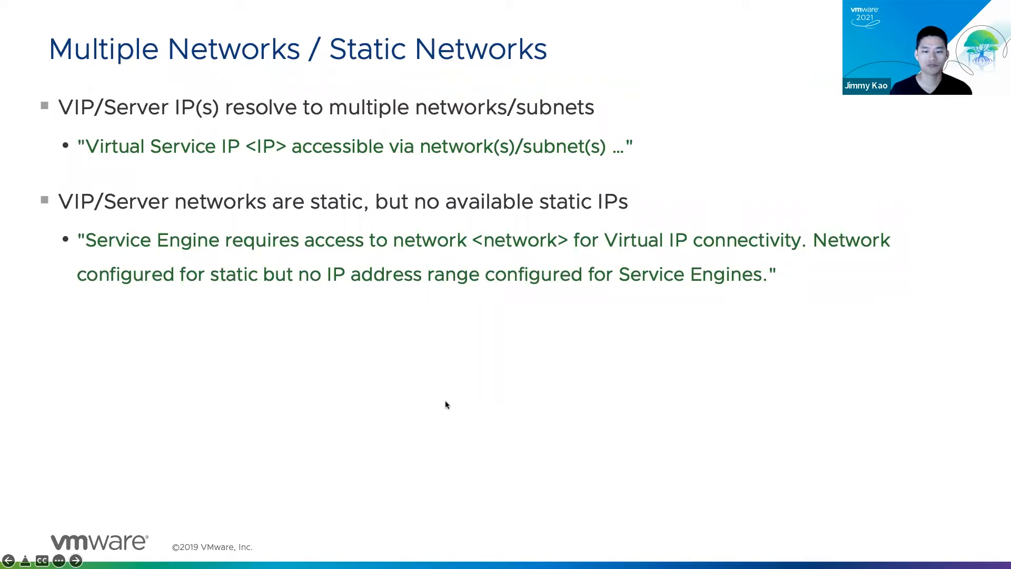
Step: Switch back to Chrome and check the health status reason of virtual service vs1
mouse_move(421, 561)
click(508, 557)
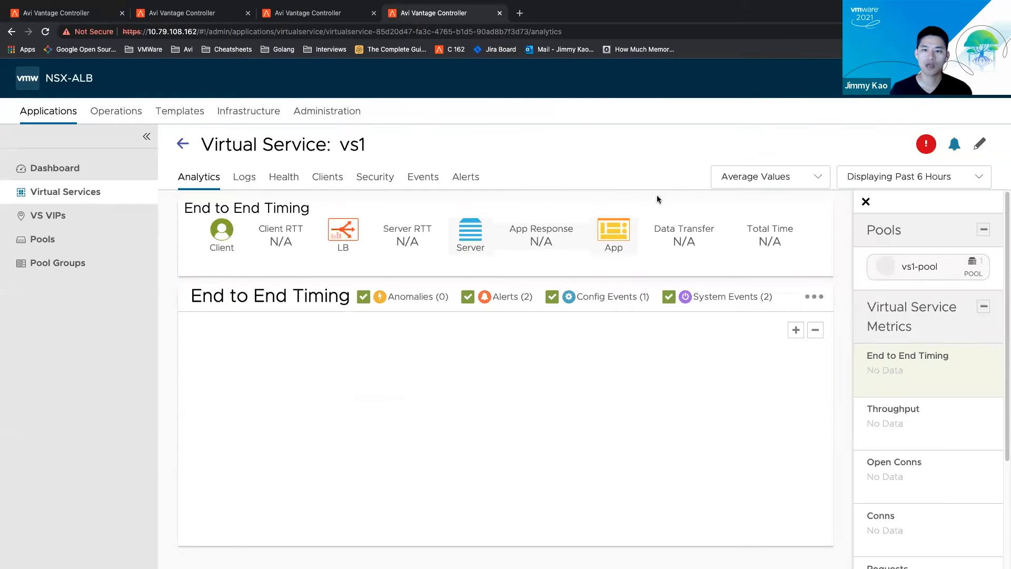
mouse_move(930, 151)
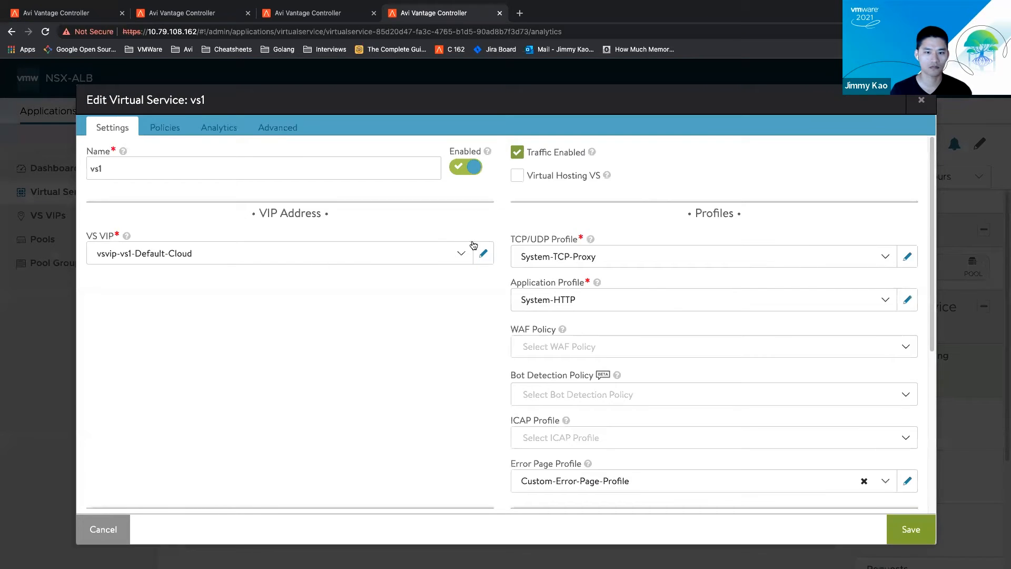
Step: Add the avi-dev026 placement network with IPv4 subnet 100.64.34.0/24 to VIP 1 of virtual service vs1
click(479, 254)
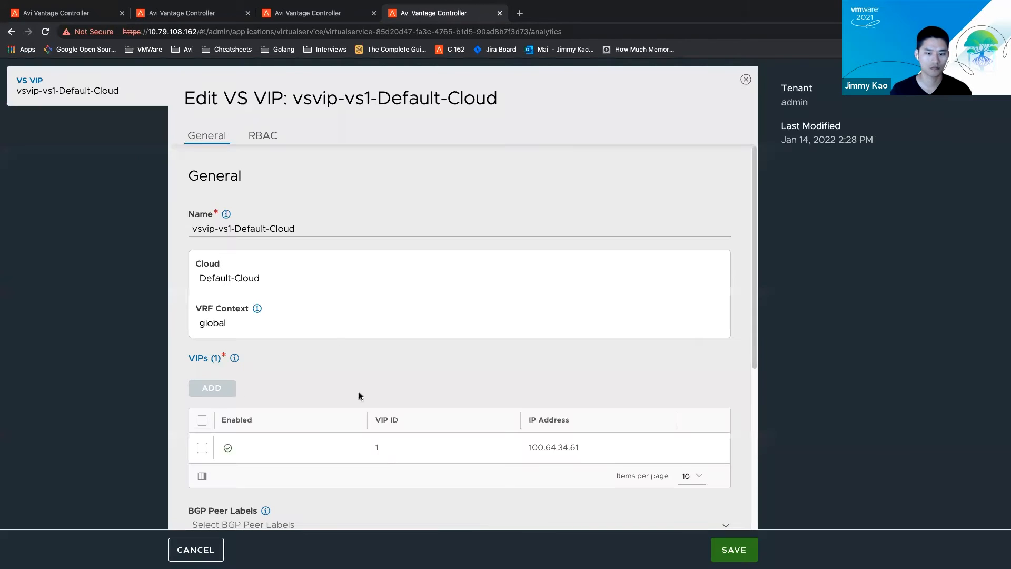
click(695, 449)
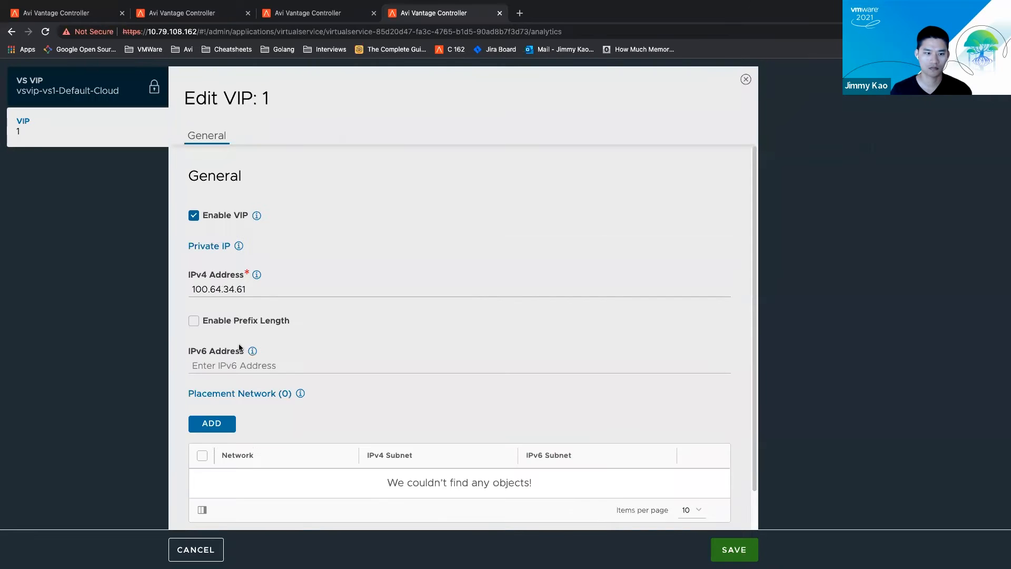
click(218, 421)
click(270, 225)
text(dev026)
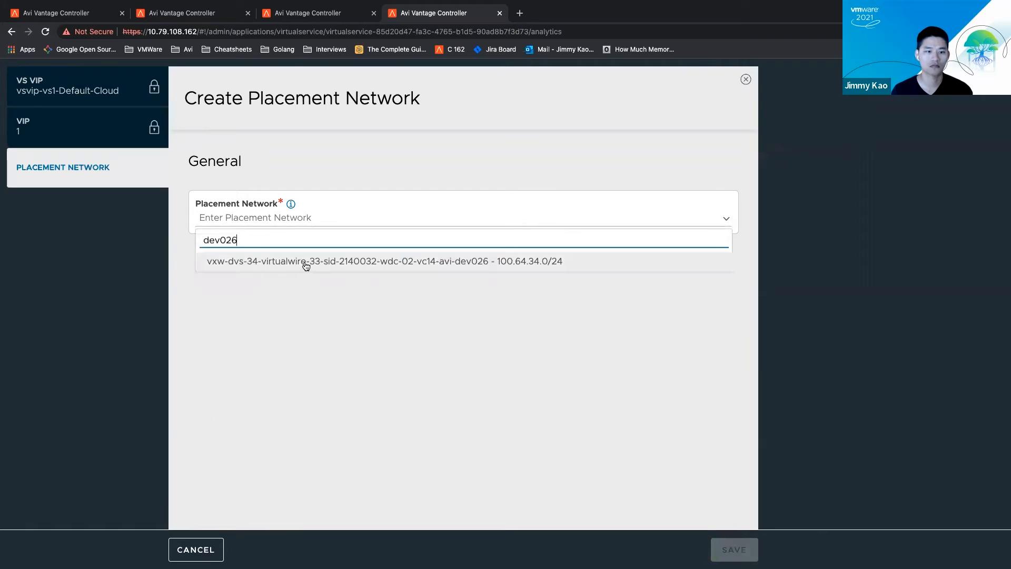
click(303, 263)
click(300, 265)
click(289, 280)
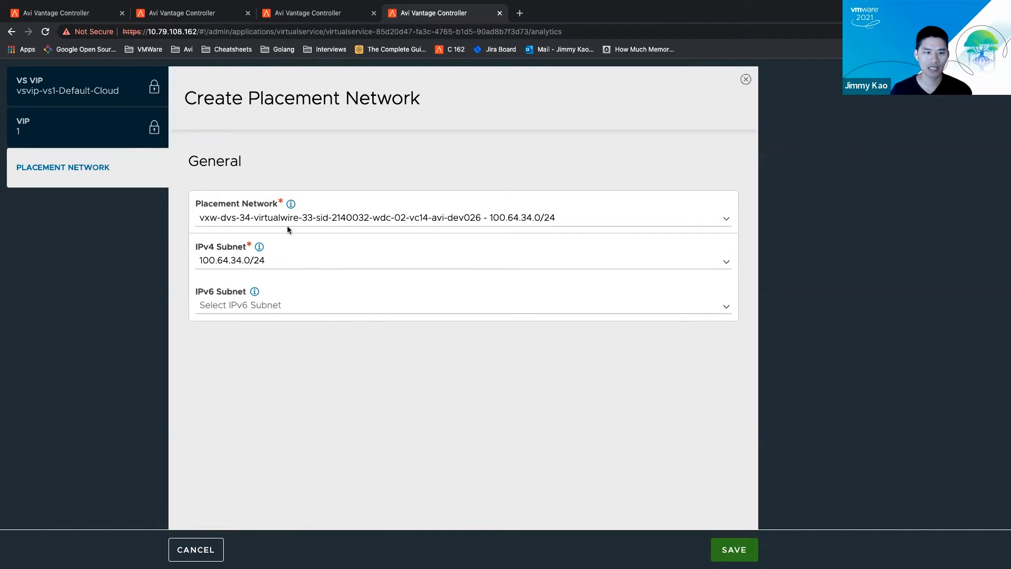
click(736, 553)
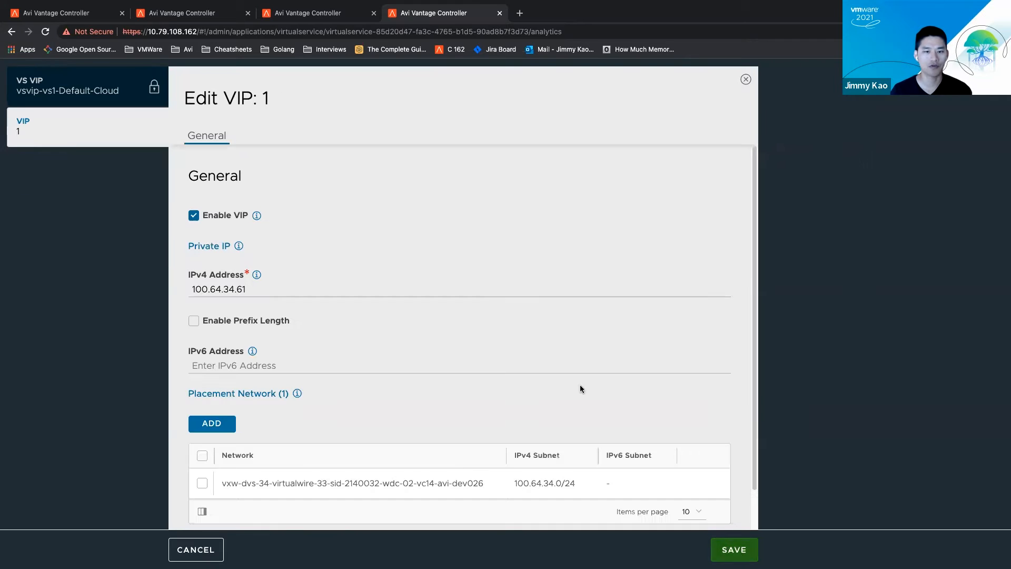
Step: Save the changes to VIP 1, its VS VIP and the vs1 virtual service
click(734, 550)
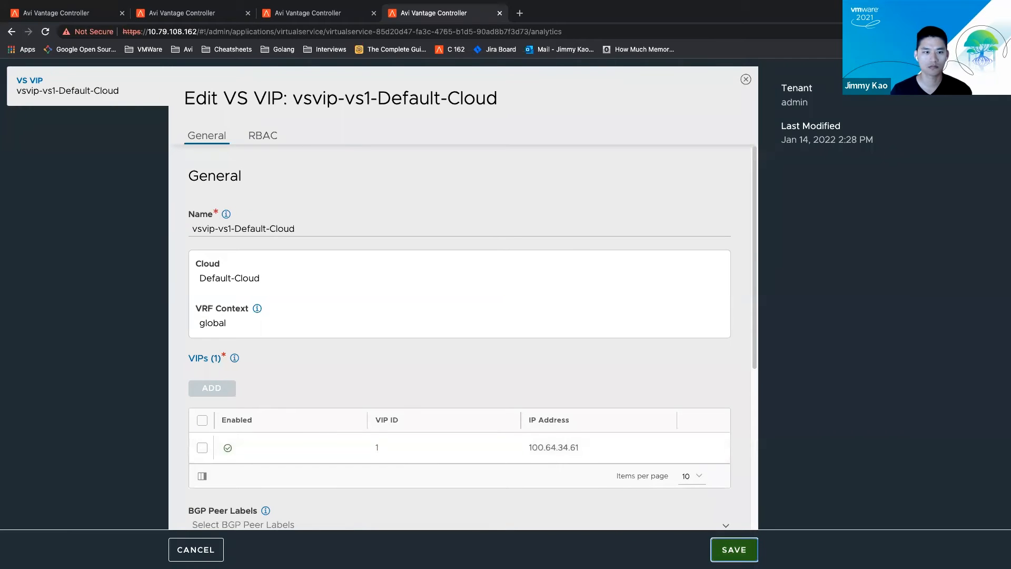
click(734, 549)
click(907, 535)
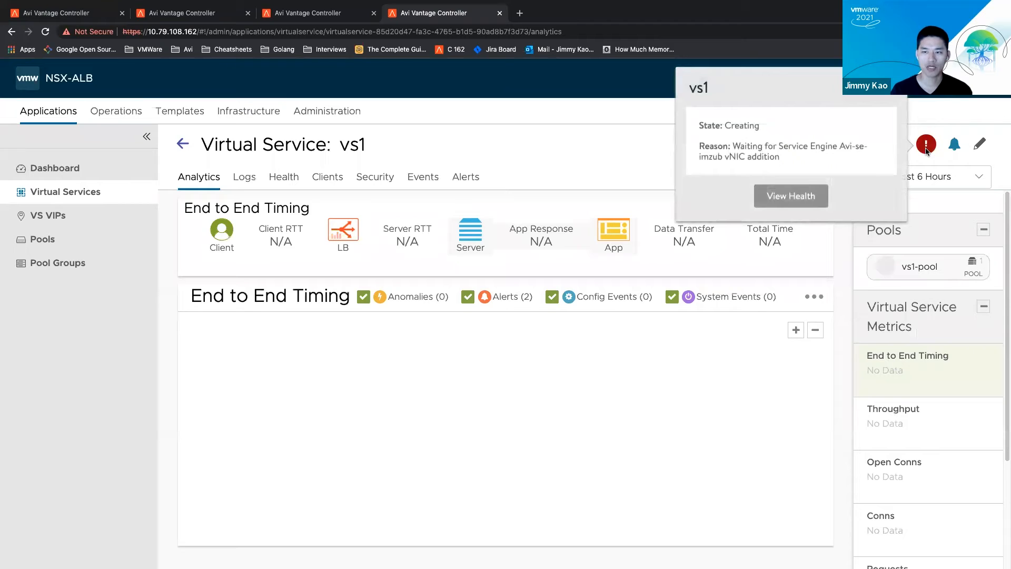
Step: Return to the virtual services list and check the status reason of the static-network service at 100.64.196.61
mouse_move(508, 565)
click(570, 543)
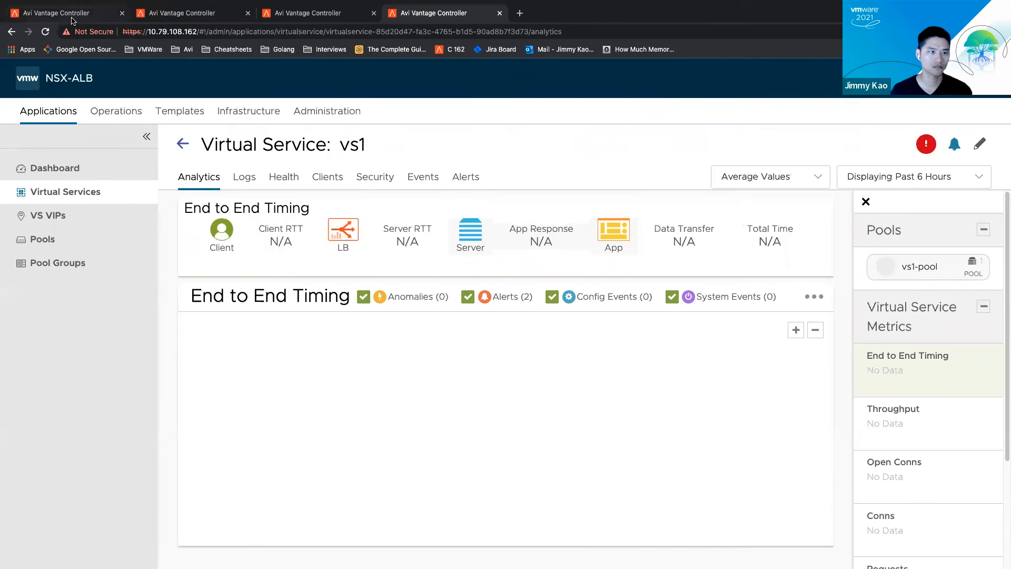
scroll(523, 307, down, 7)
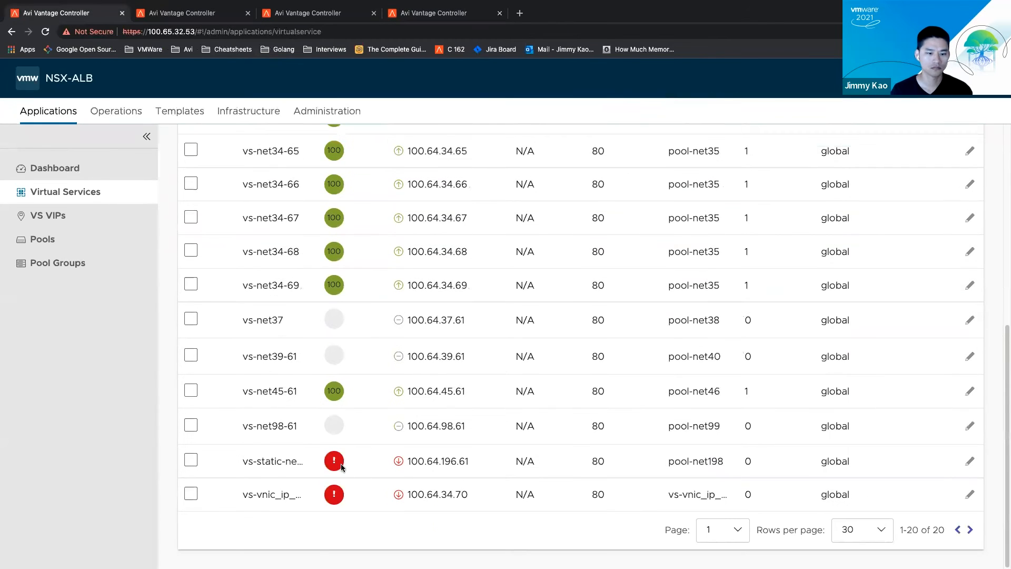
mouse_move(336, 462)
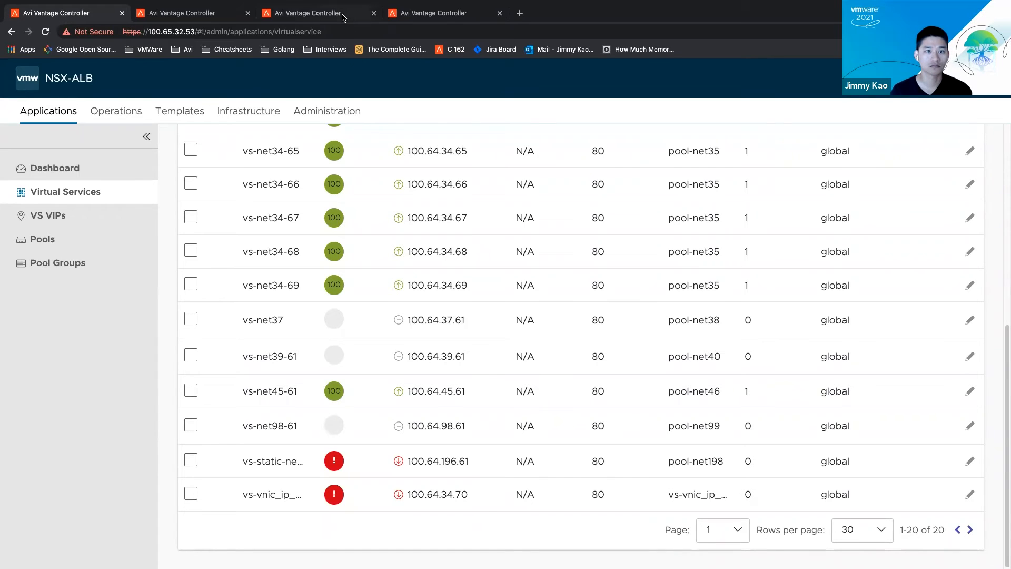
Step: Add the static IP subnet 100.64.196.0/24 to the avi-dev178 network, with an address pool for VIPs and Service Engines
click(339, 16)
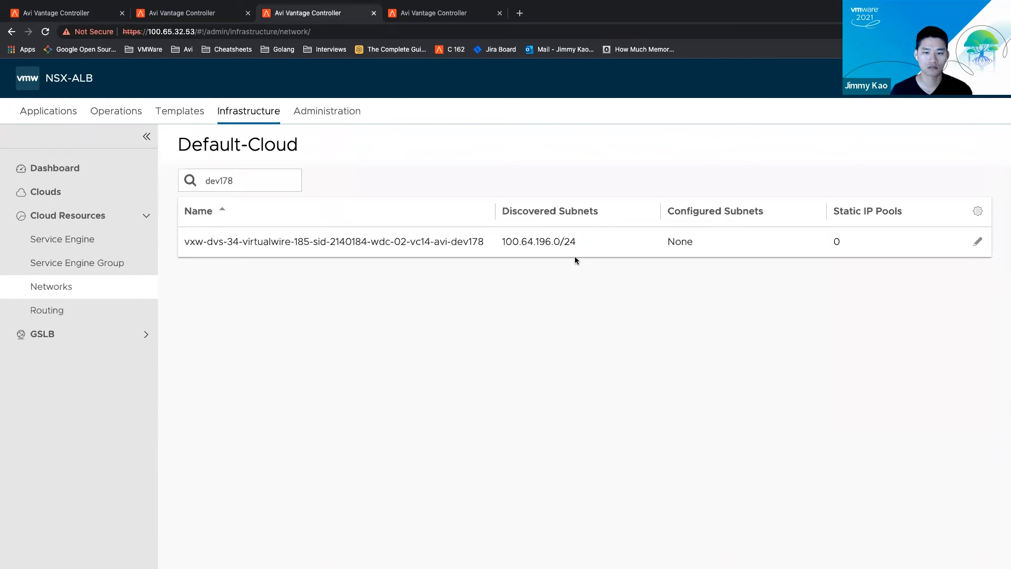
click(977, 245)
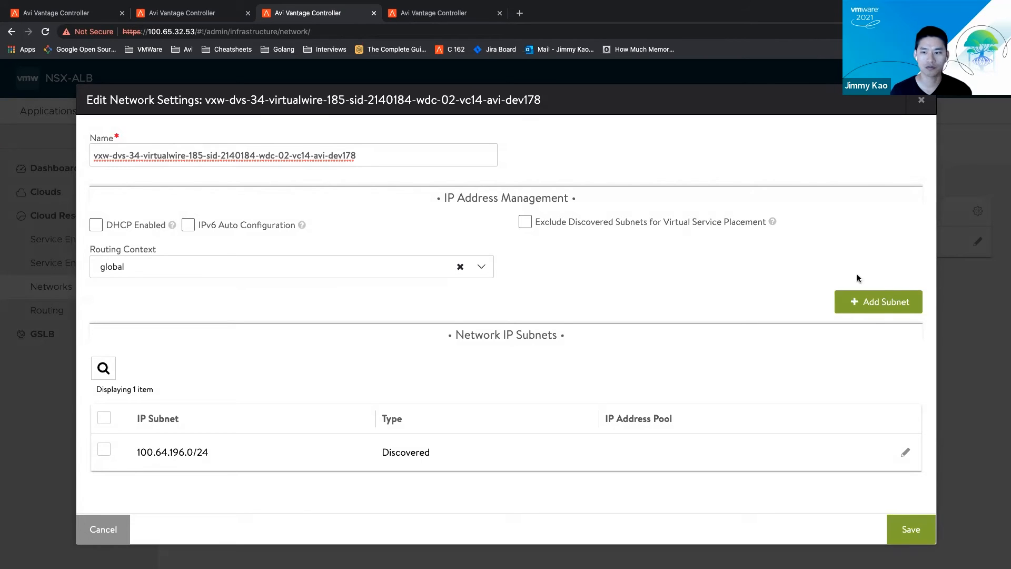
click(886, 306)
text(100.64.196.0/24)
click(127, 384)
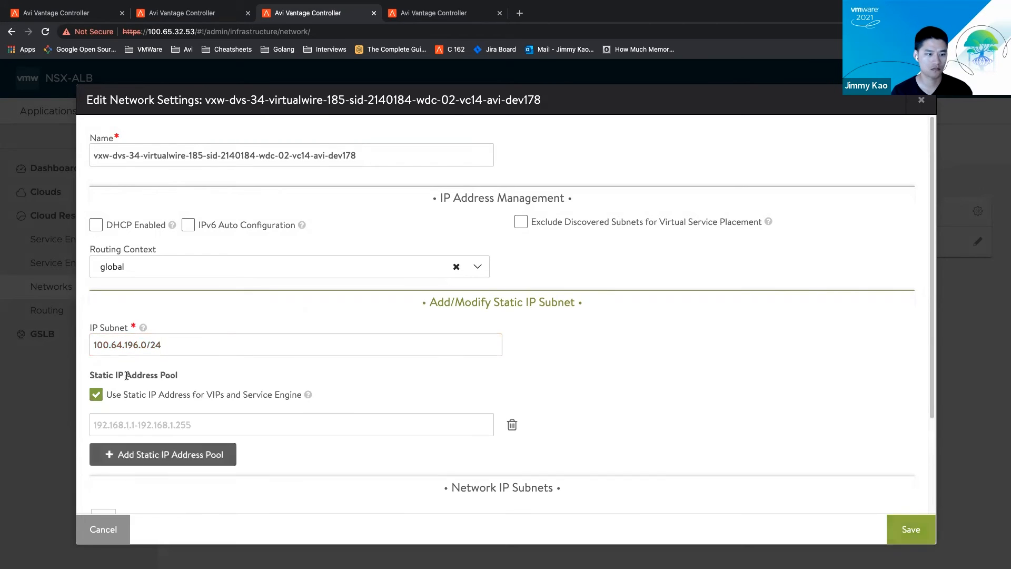
Step: Set the subnet's static IP address pool to 100.64.196.10-100.64.196.20 and save the avi-dev178 network settings
drag(141, 344, 93, 345)
key(ctrl+c)
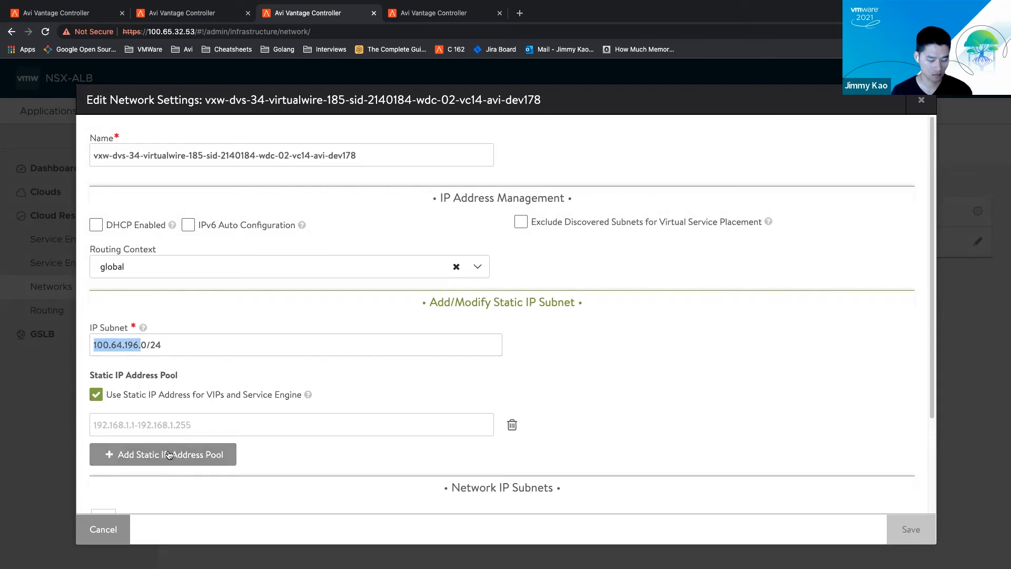
click(148, 424)
key(ctrl+v)
text(10)
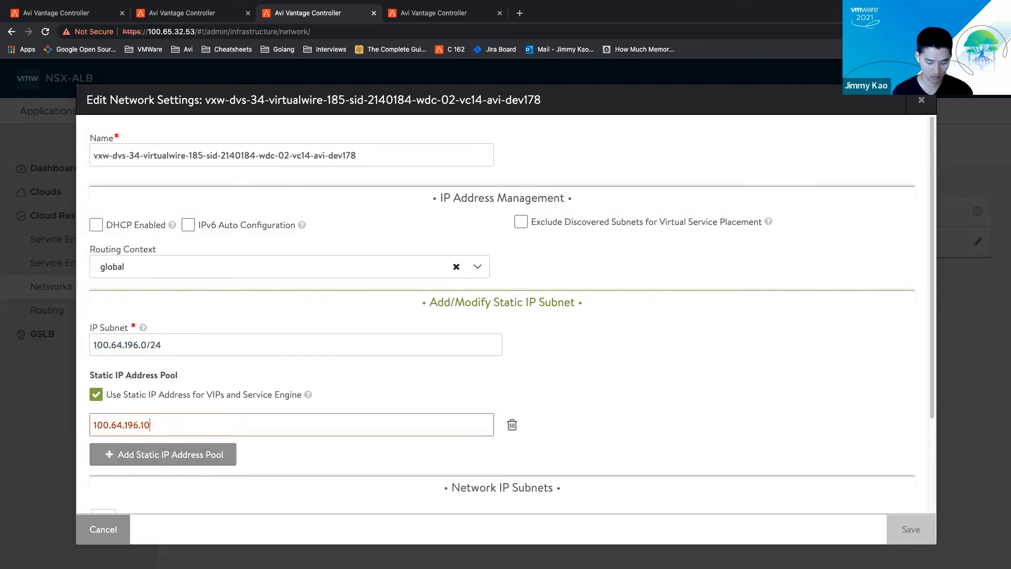
text(-)
key(ctrl+v)
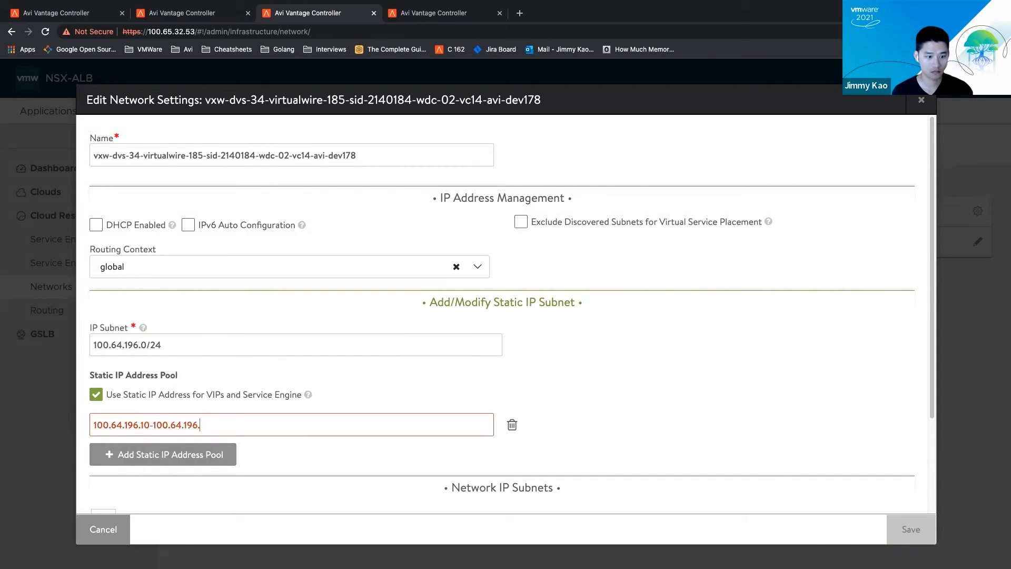
text(20)
click(907, 529)
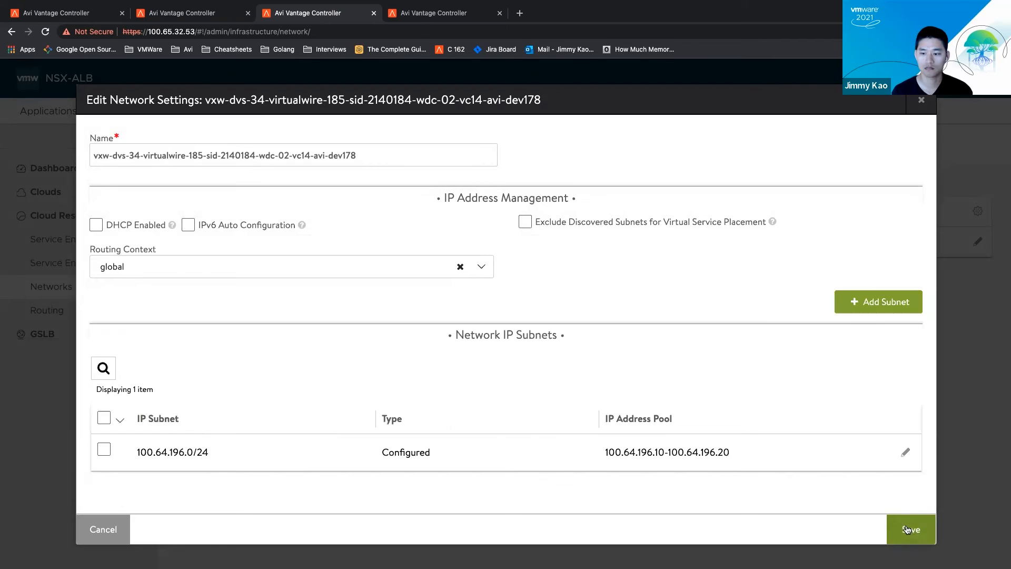
click(910, 528)
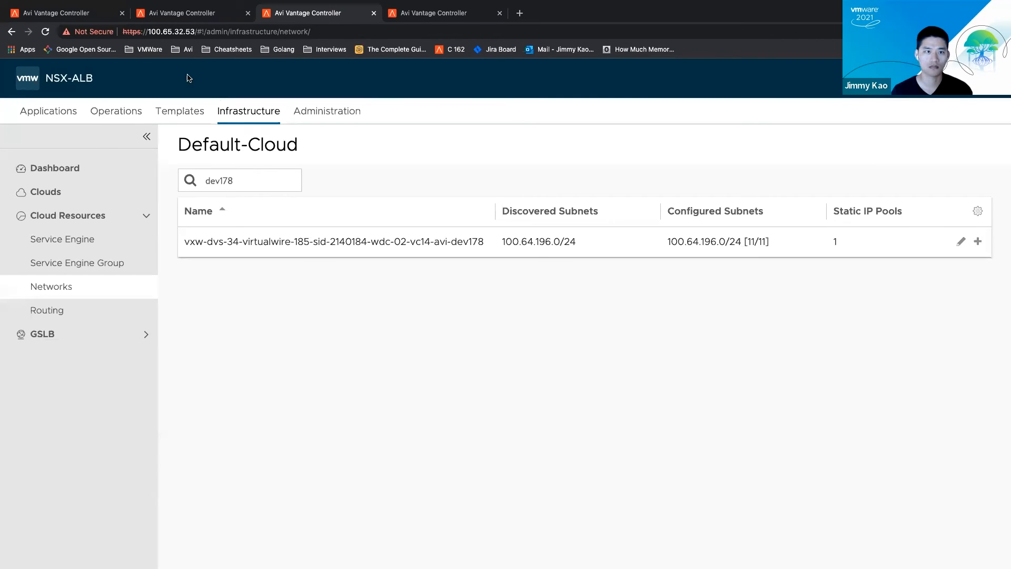
Step: Reload the virtual services list and check the health status of vs-static-network
click(78, 14)
click(46, 32)
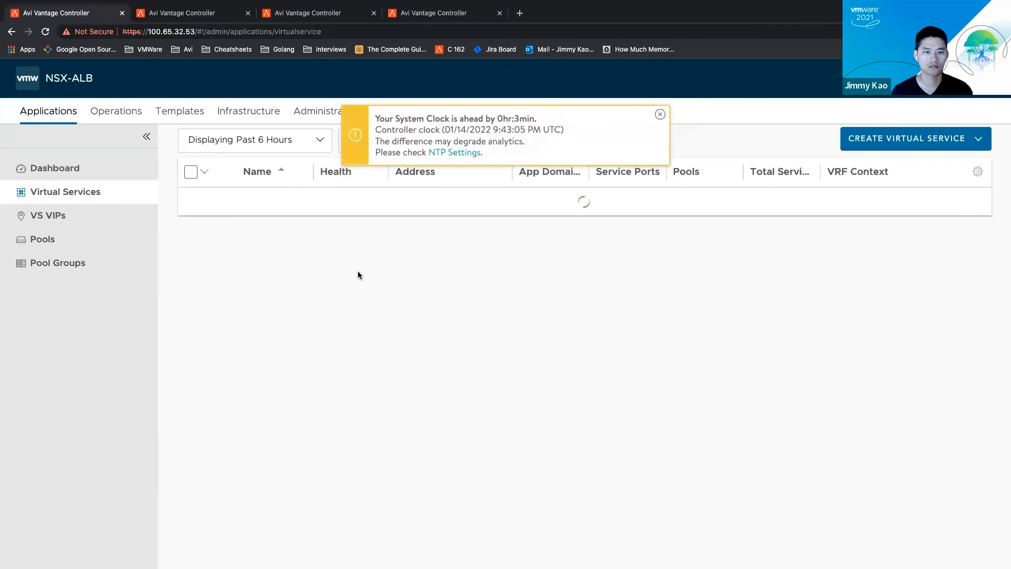
scroll(390, 350, down, 10)
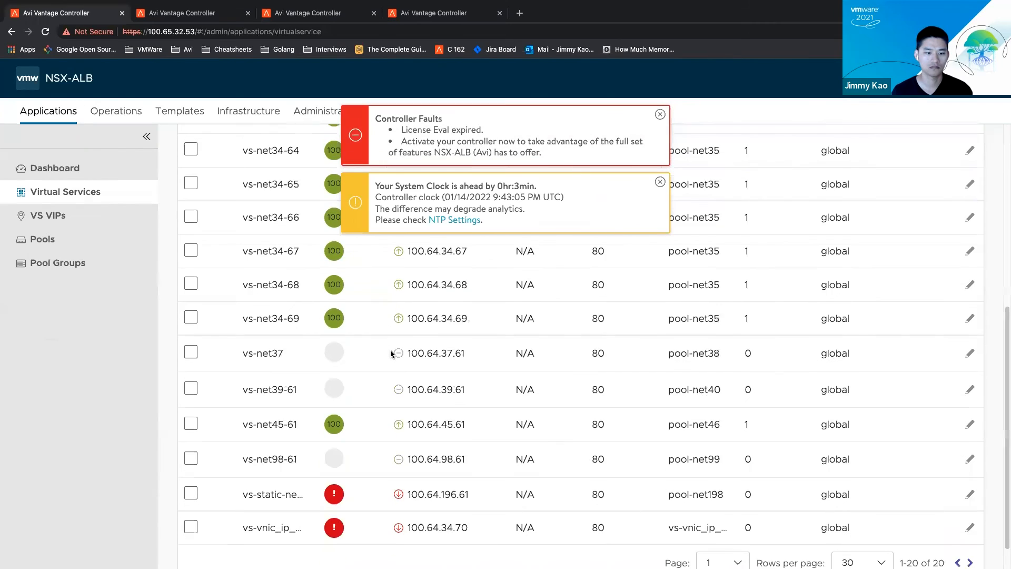
mouse_move(331, 463)
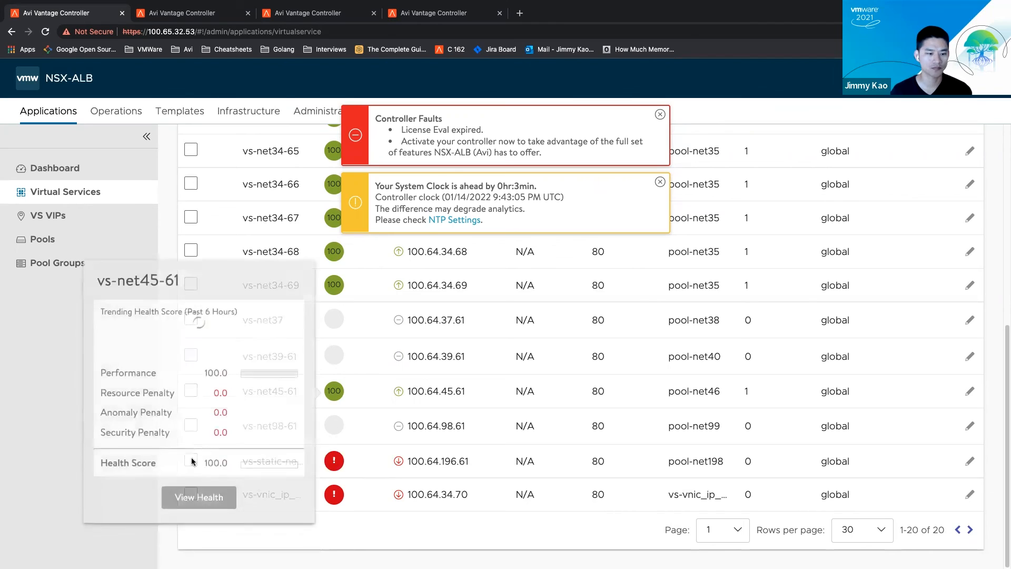
Step: Disable the vs-static-network virtual service
click(191, 459)
scroll(242, 390, up, 7)
click(311, 142)
scroll(242, 411, down, 7)
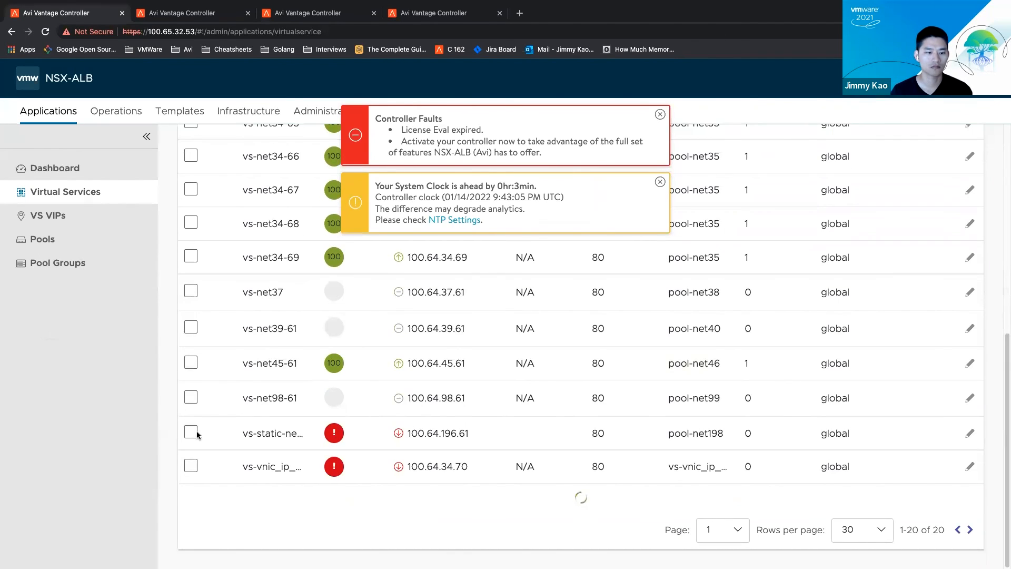
Step: Enable the vs-static-network virtual service again and check its status reason
click(192, 459)
scroll(253, 369, up, 7)
click(276, 140)
scroll(400, 325, down, 7)
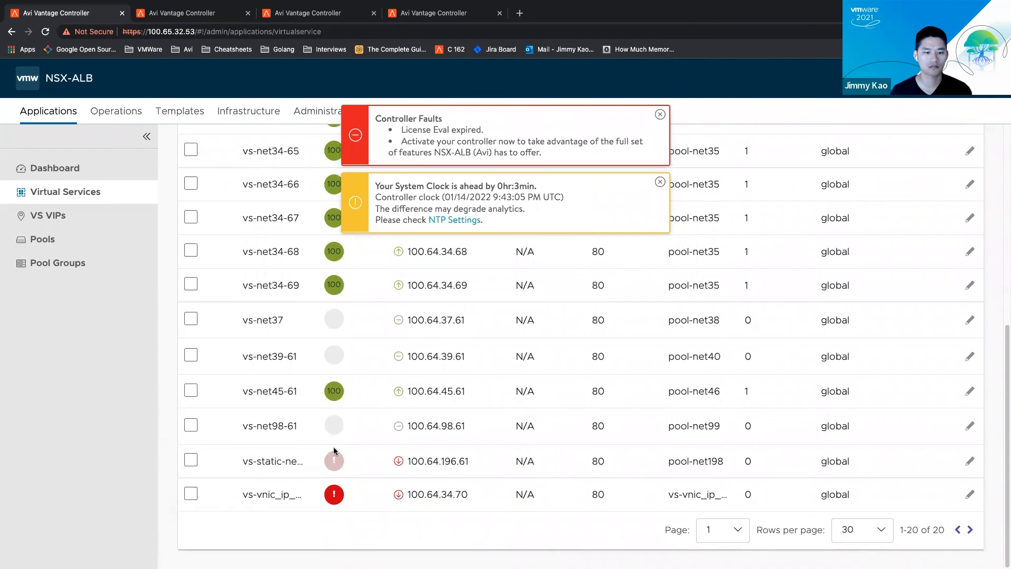
mouse_move(333, 461)
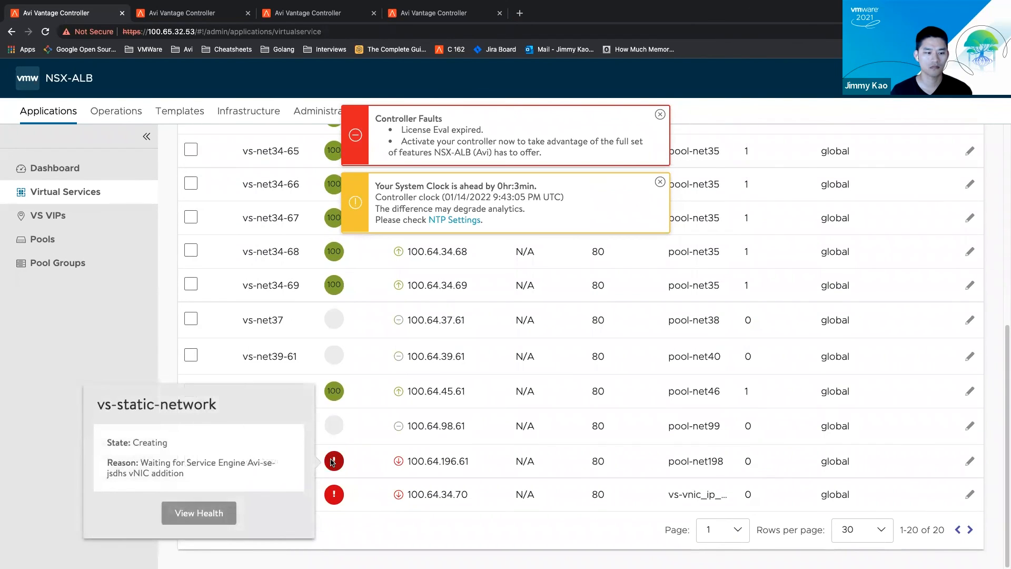